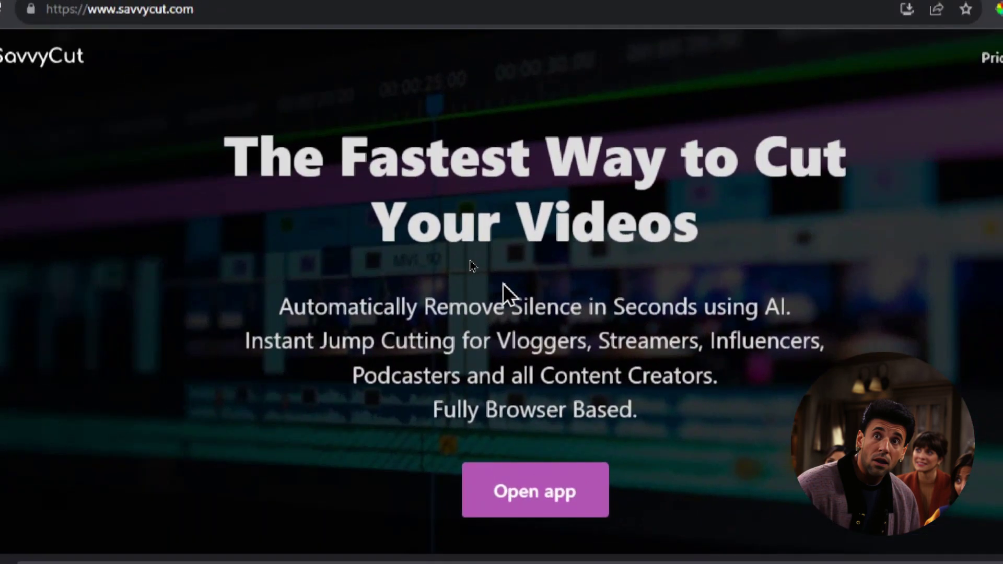
- Scroll down to the Interactive Demo, return to the top, and bring up the Pricing link's context menu
scroll(472, 268, "down", 4)
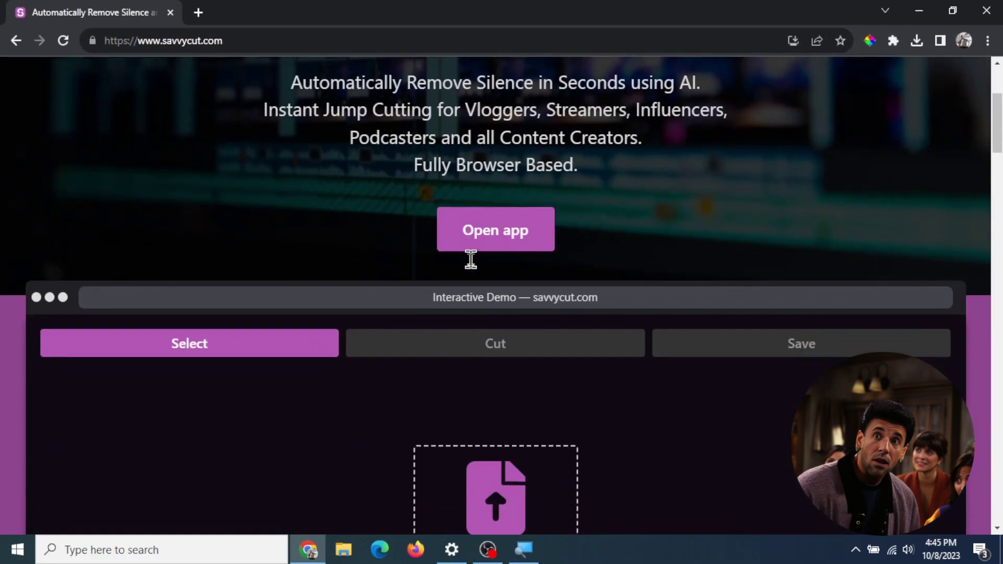
scroll(473, 264, "down", 4)
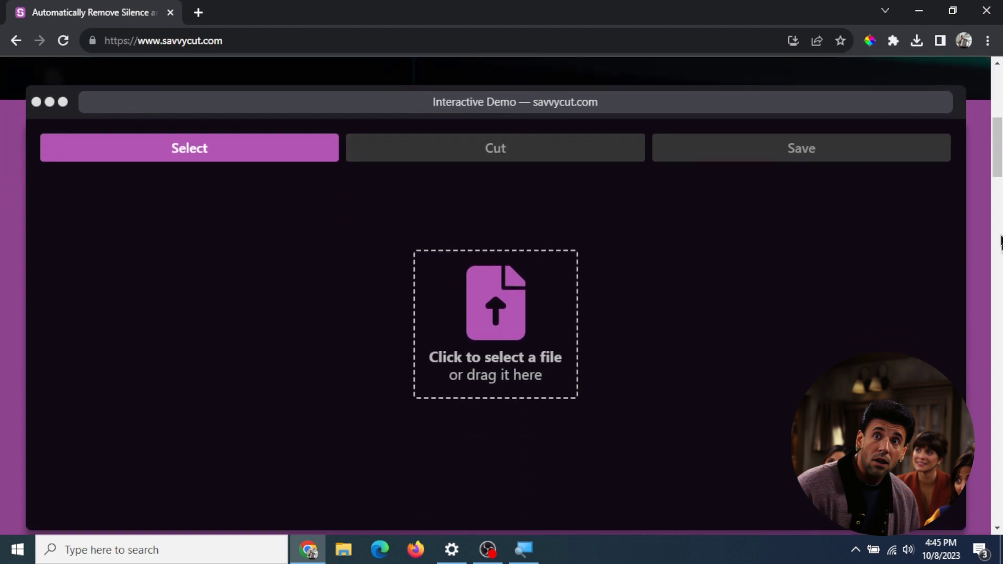
left_click_drag(999, 157, 998, 108)
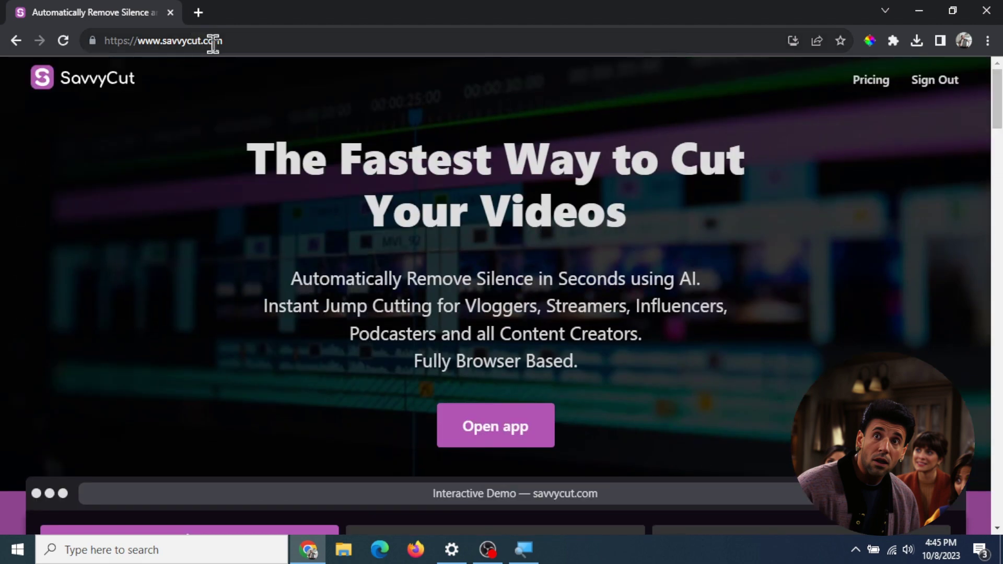
right_click(868, 83)
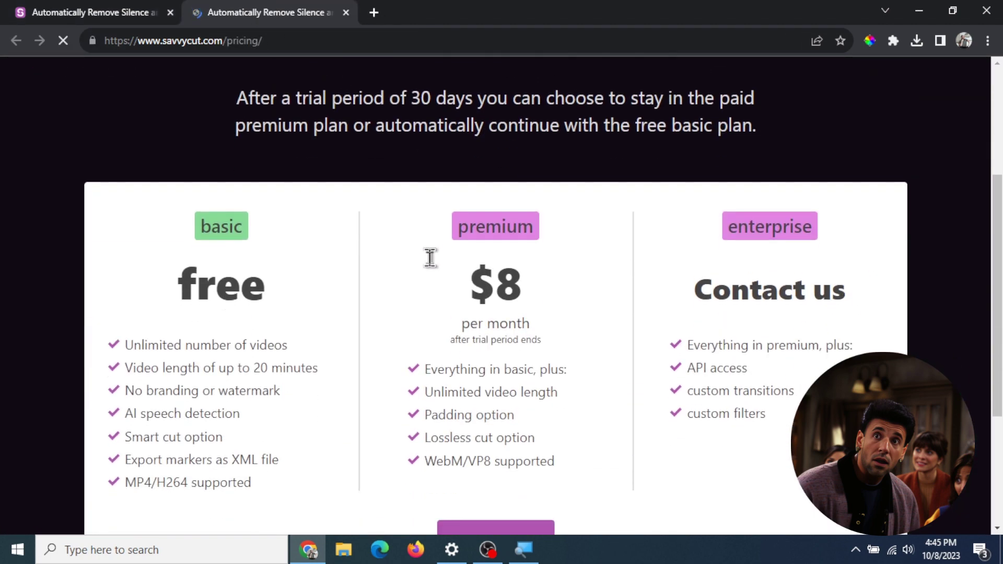
scroll(431, 257, "down", 2)
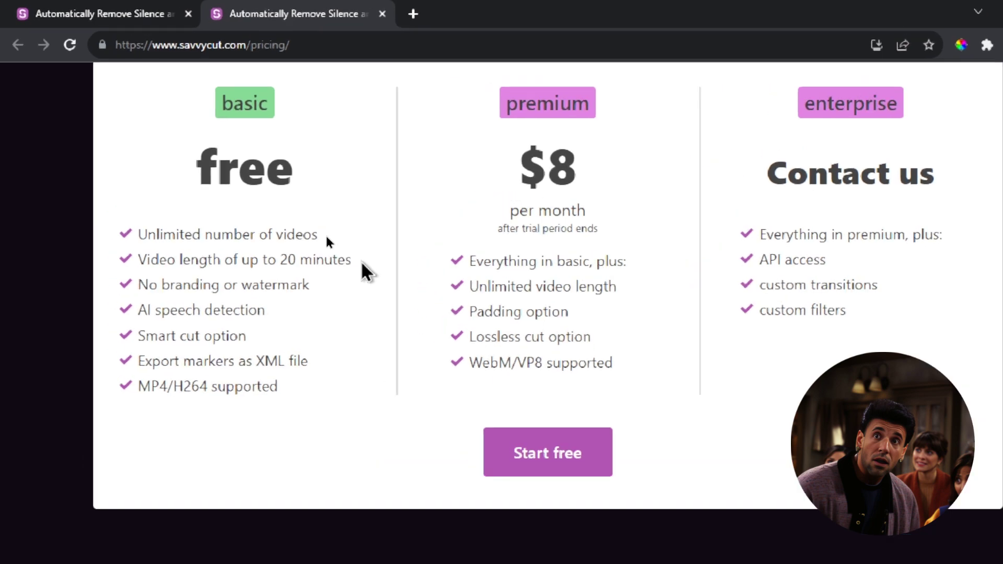
- Highlight the basic plan's 20-minute length limit and its No branding or watermark feature
left_click_drag(360, 261, 156, 289)
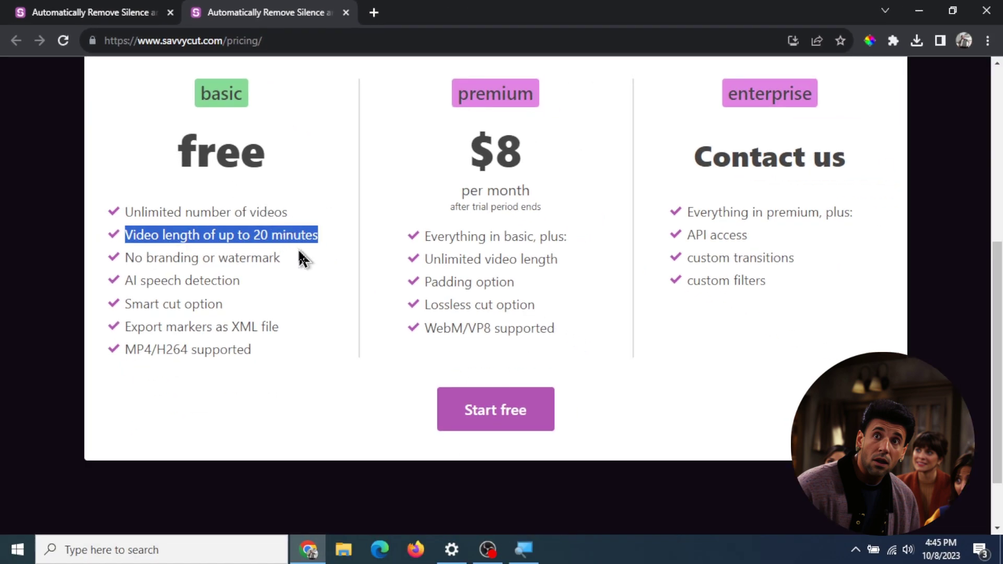
left_click(362, 332)
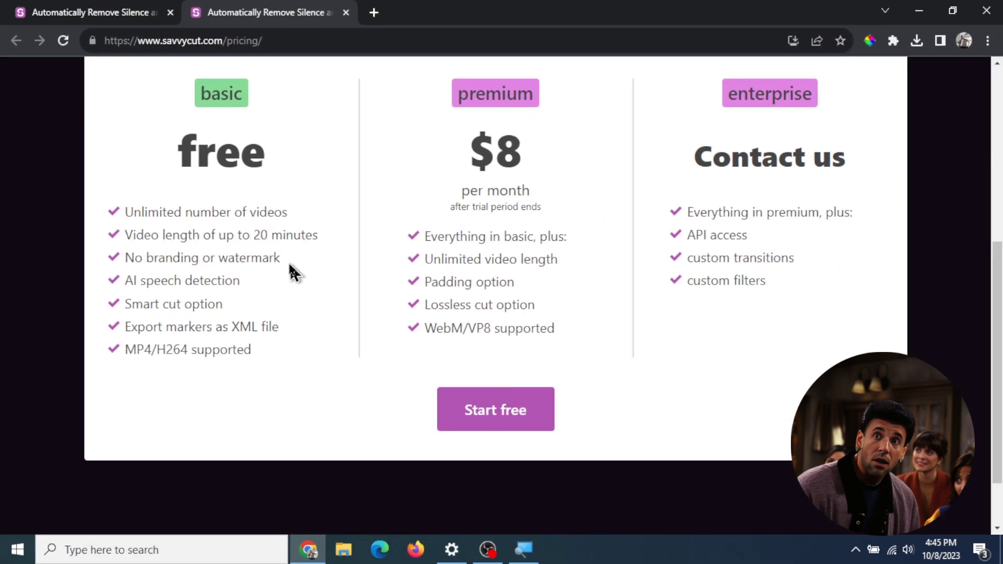
left_click_drag(126, 258, 117, 287)
left_click(293, 268)
- Scroll back to the top of the pricing page
scroll(290, 278, "up", 6)
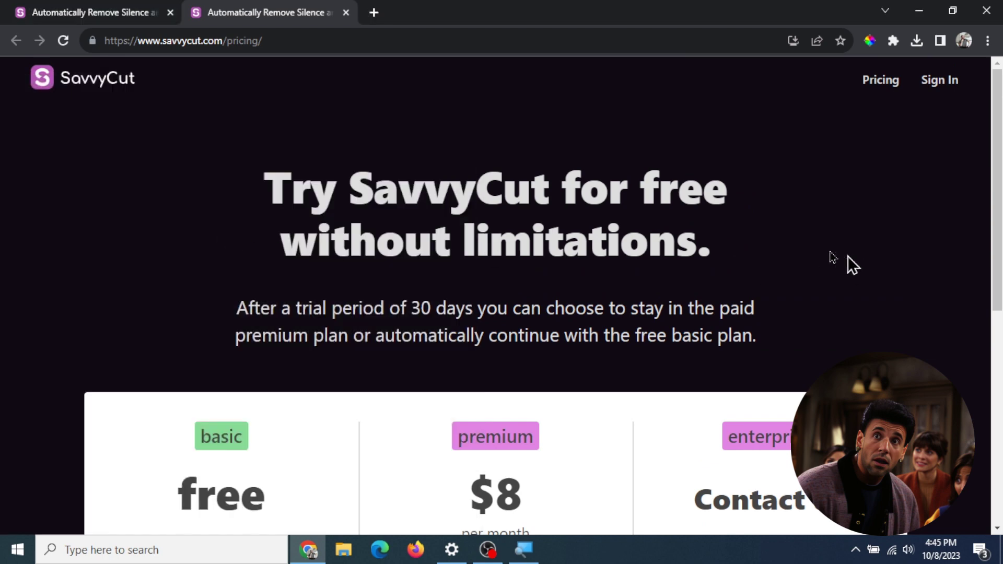
left_click_drag(996, 104, 993, 180)
scroll(523, 293, "down", 1)
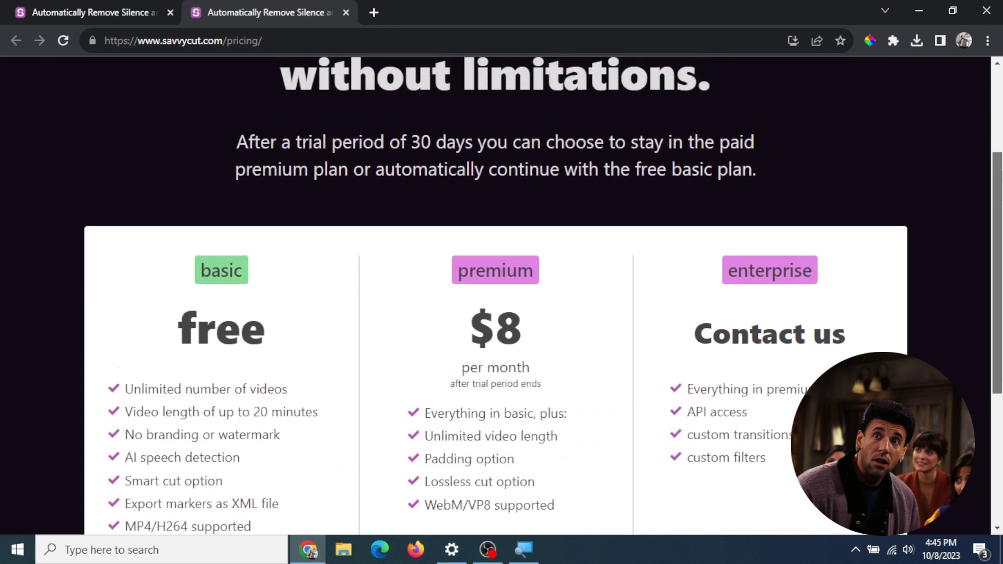
scroll(523, 292, "up", 3)
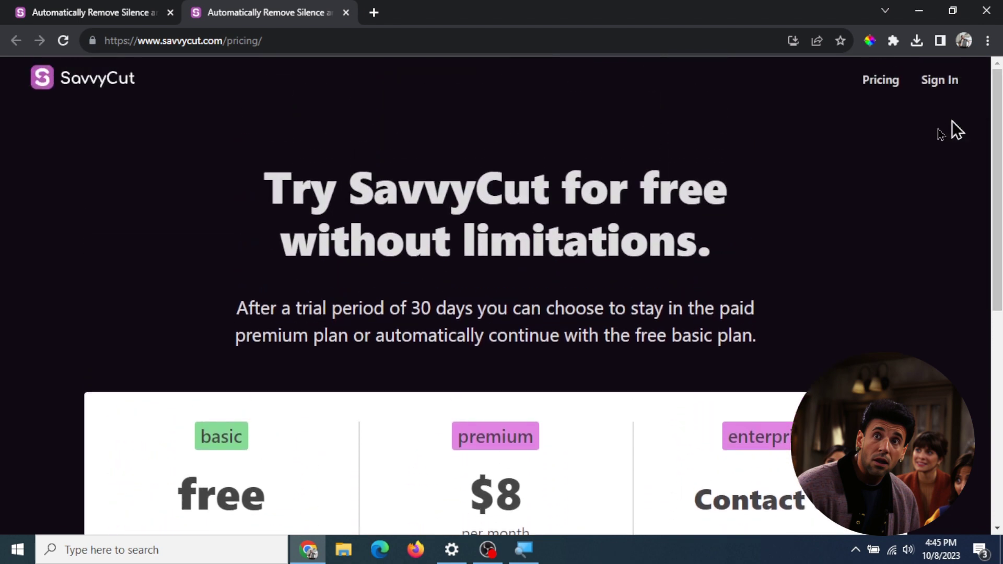
- Sign in to open the cutting app and select a video file to upload
left_click(950, 79)
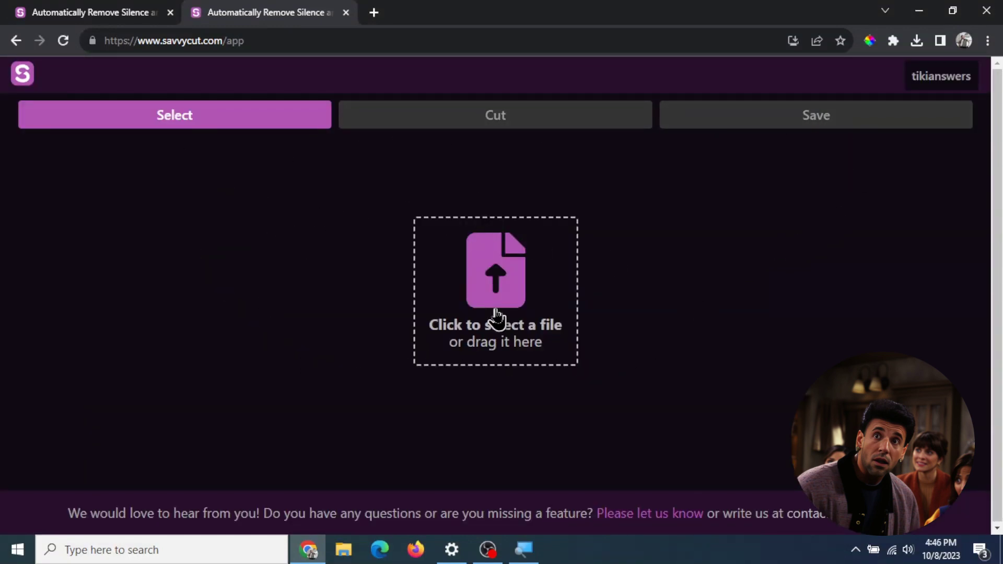
left_click(496, 313)
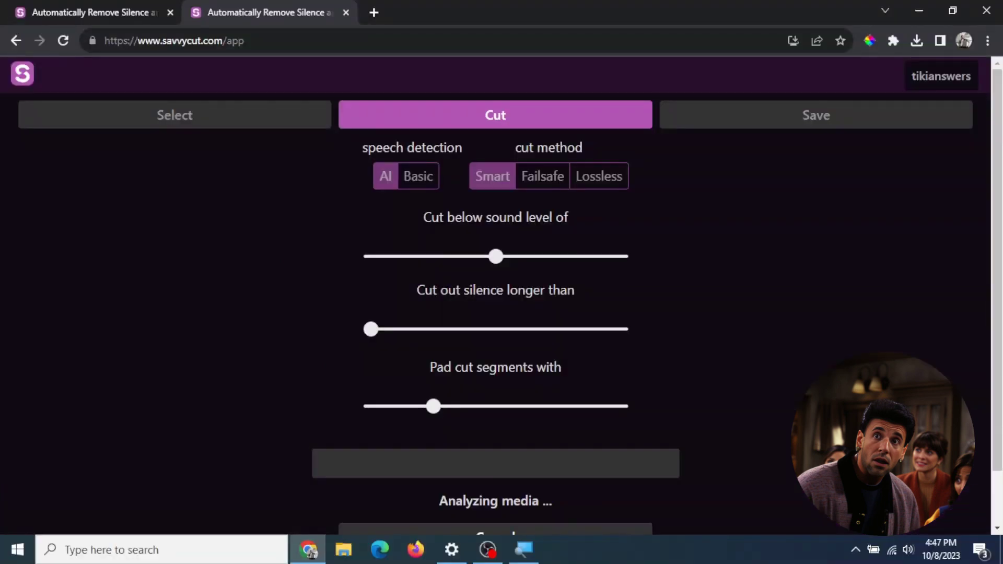
- Wait for analysis to finish, showing 29 jump cuts and 134.89 seconds of silence
scroll(999, 206, "down", 1)
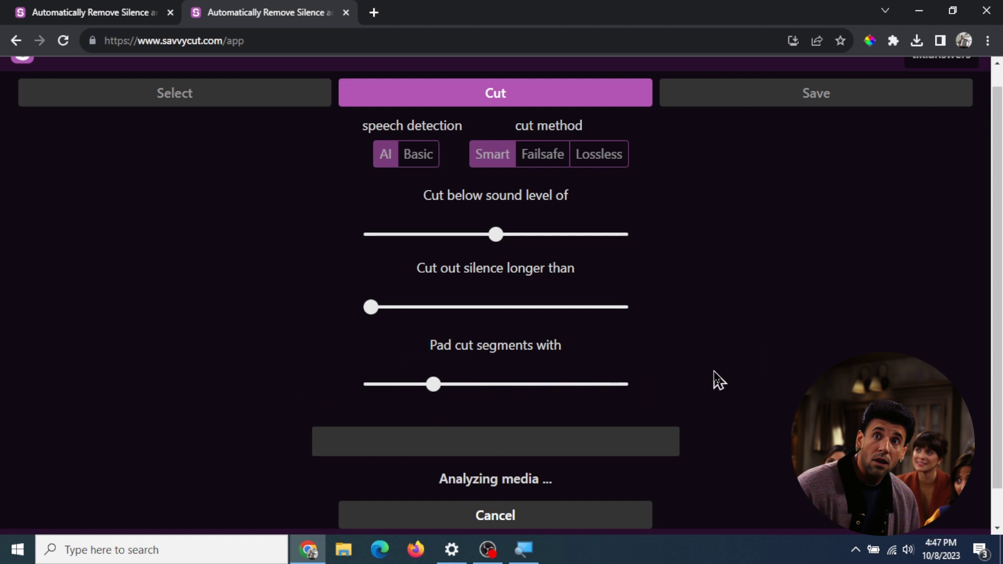
scroll(700, 384, "up", 1)
scroll(522, 392, "down", 1)
scroll(470, 392, "up", 1)
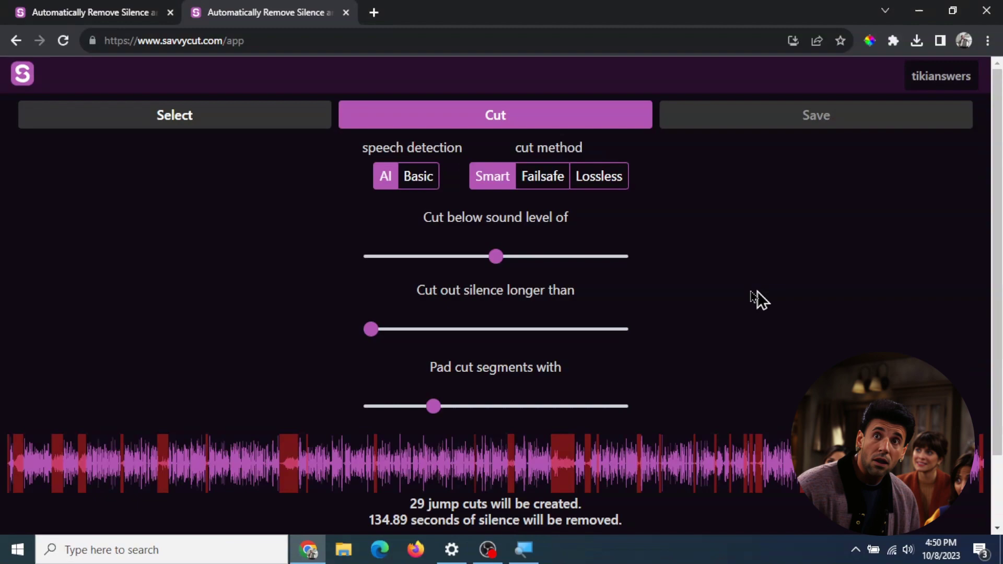
- Highlight the jump-cut summary, then the '134.89 seconds of silence will be removed' line
scroll(674, 297, "down", 1)
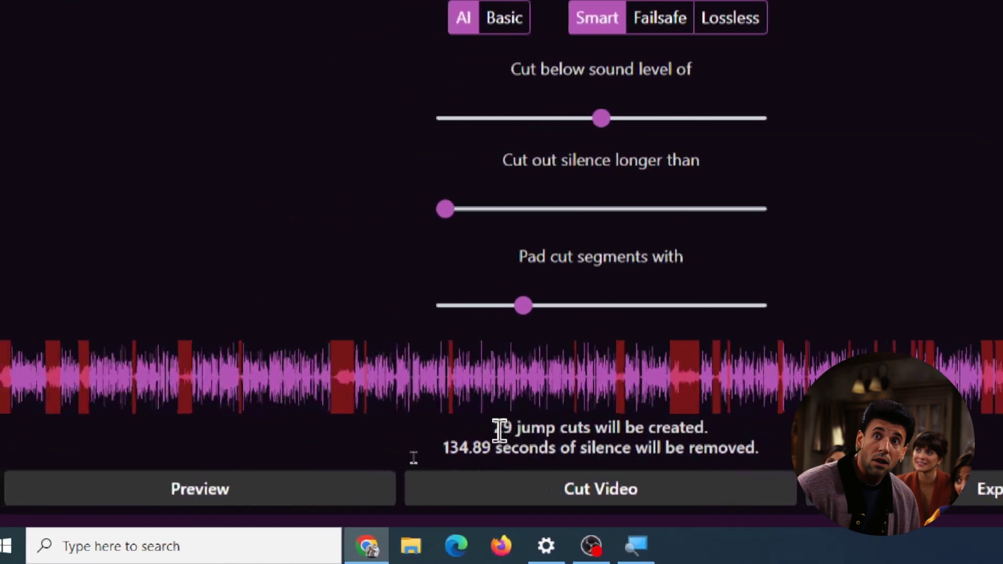
left_click_drag(497, 429, 652, 428)
left_click(651, 428)
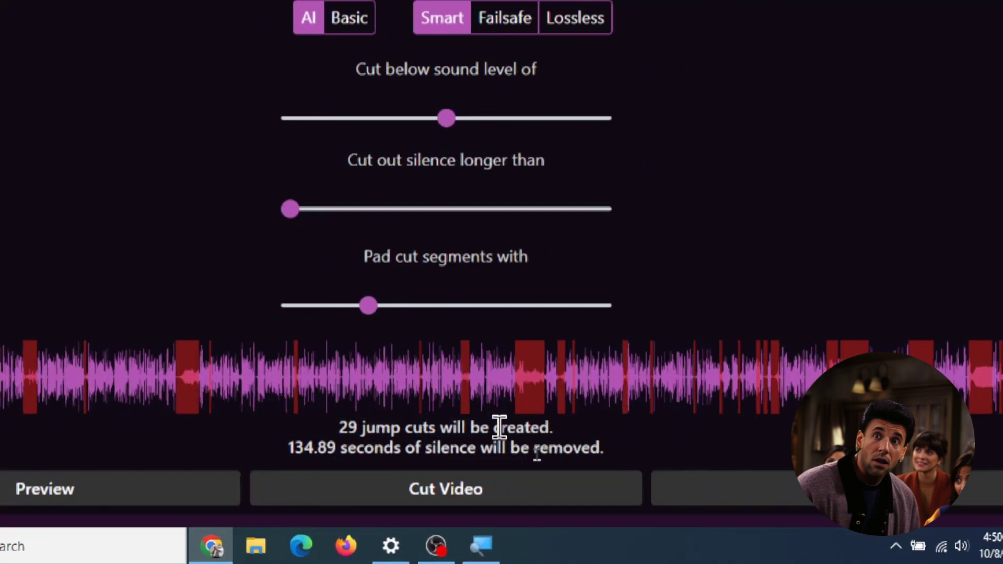
left_click_drag(288, 449, 318, 447)
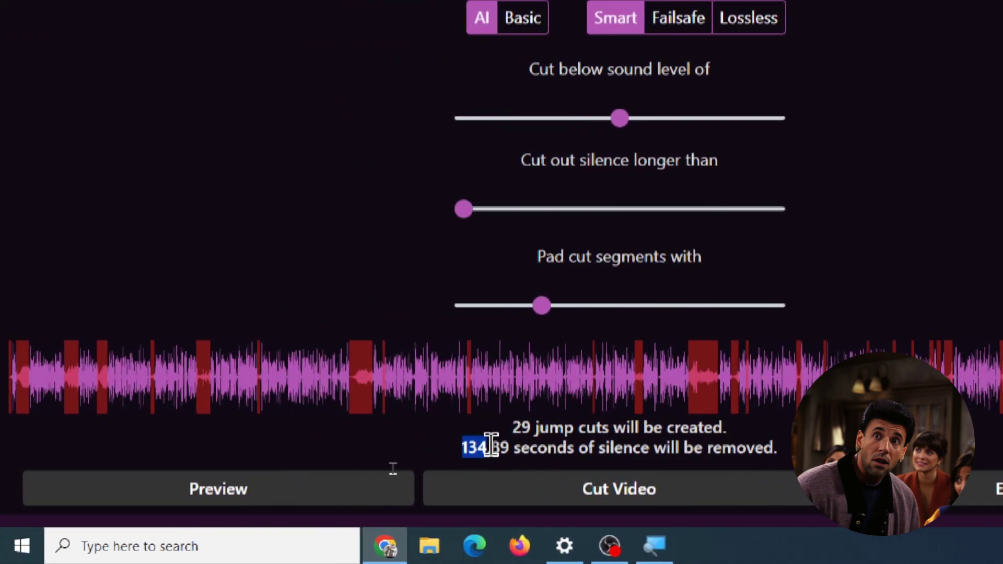
left_click_drag(491, 444, 529, 445)
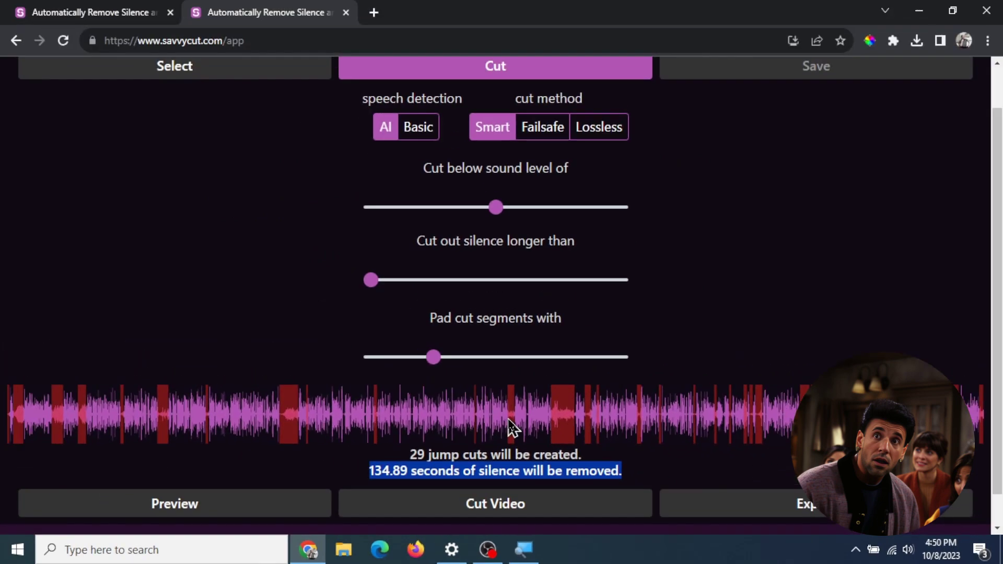
left_click(819, 294)
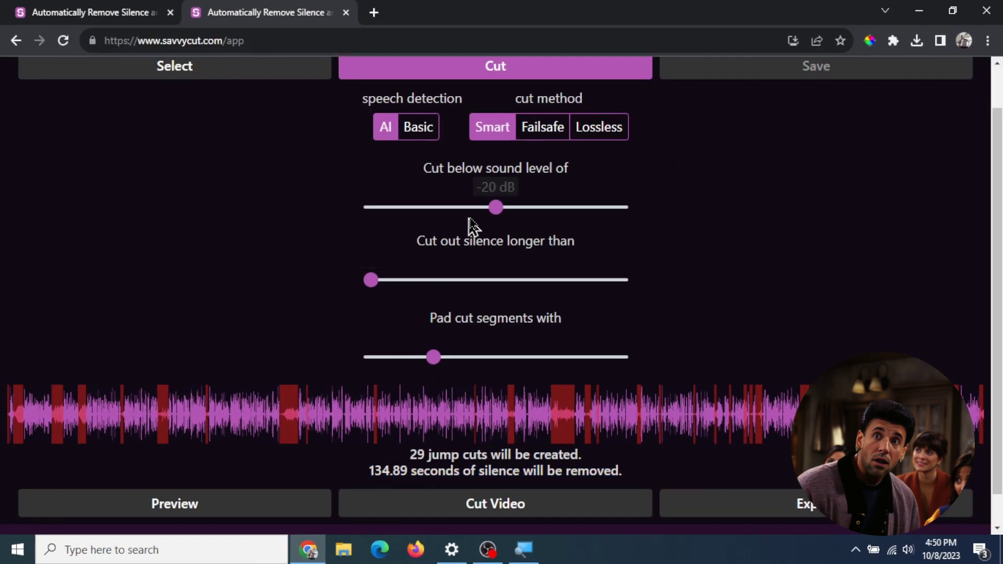
mouse_move(386, 285)
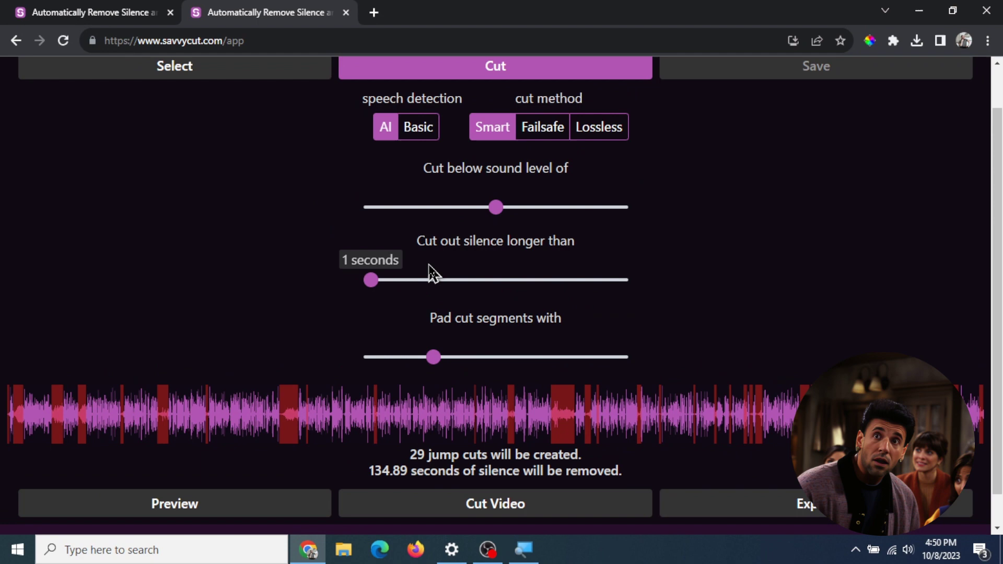
mouse_move(523, 212)
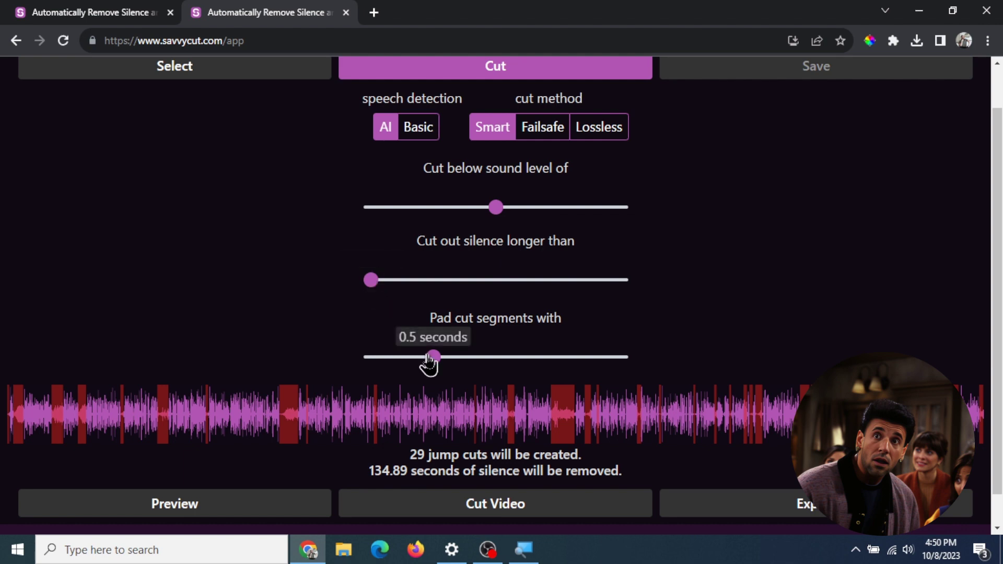
mouse_move(436, 369)
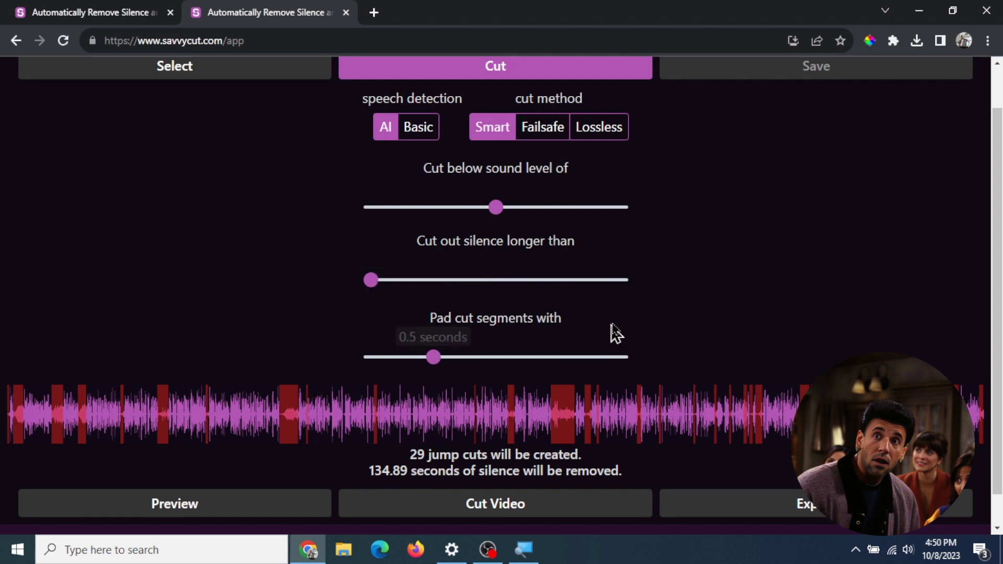
scroll(674, 293, "up", 1)
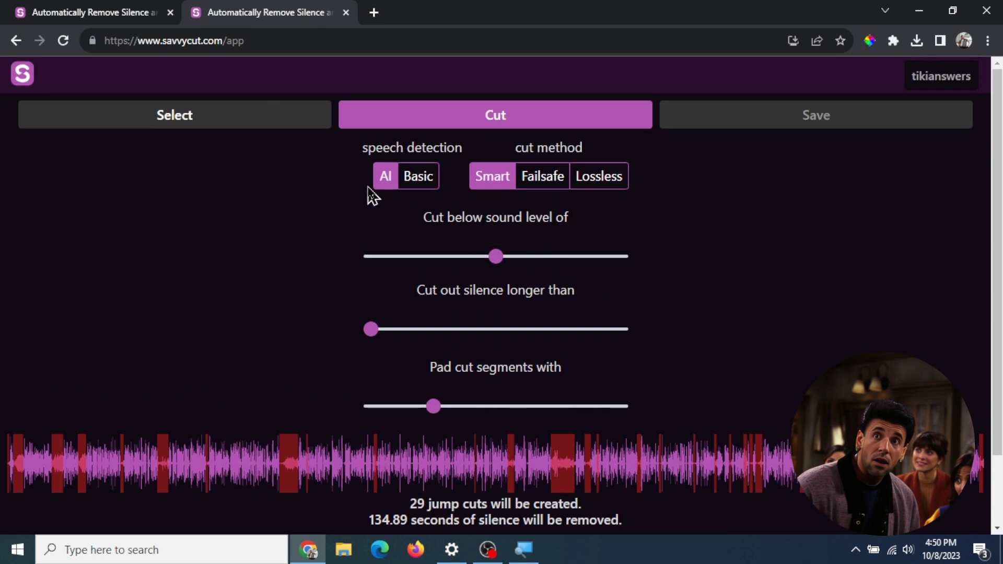
scroll(565, 324, "down", 1)
scroll(553, 315, "up", 1)
mouse_move(504, 269)
scroll(501, 298, "down", 2)
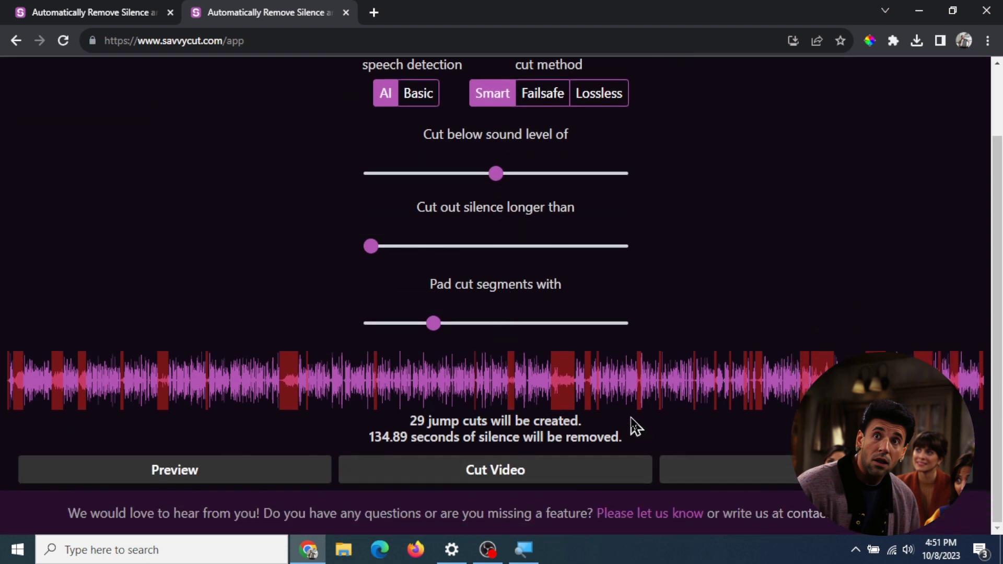
scroll(606, 418, "up", 2)
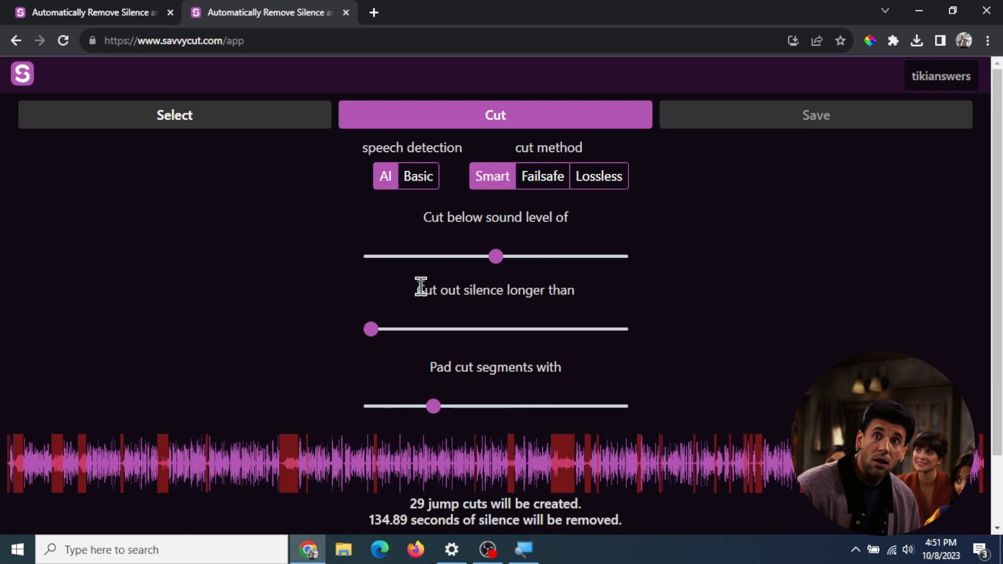
scroll(486, 271, "down", 1)
scroll(575, 329, "up", 1)
scroll(695, 319, "down", 1)
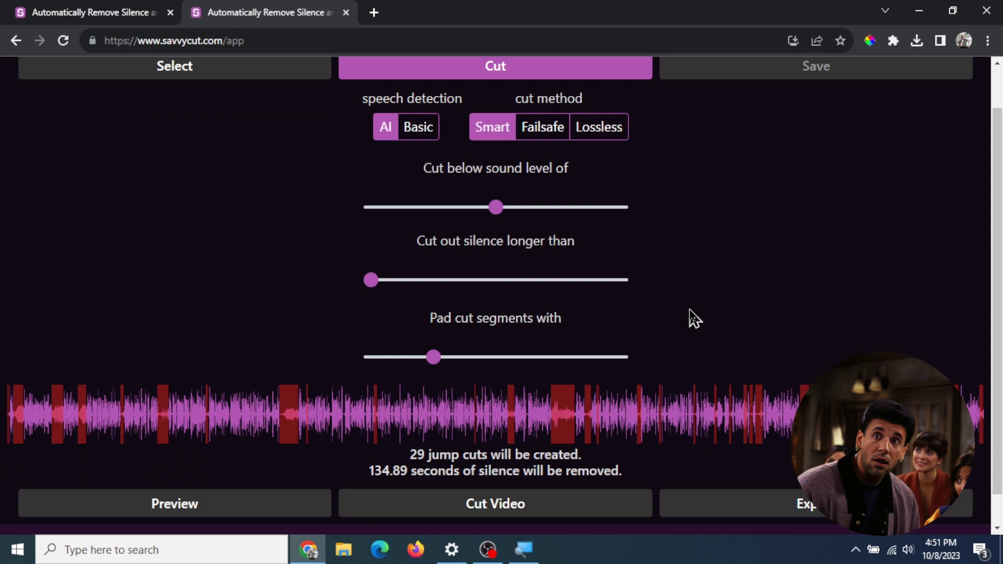
scroll(647, 313, "up", 1)
scroll(679, 277, "down", 1)
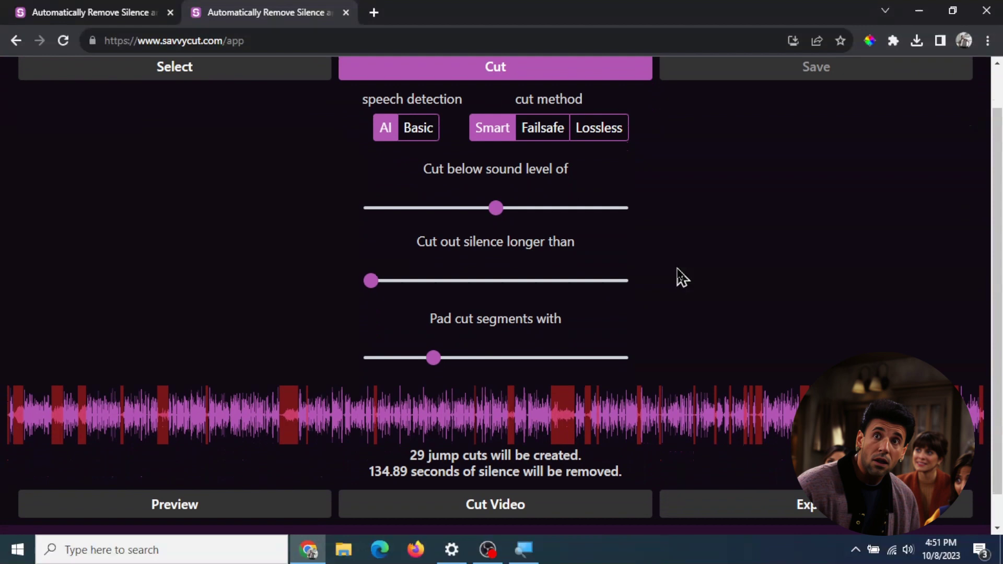
- Cut the silences out to produce the 7:22 trimmed video
left_click(533, 507)
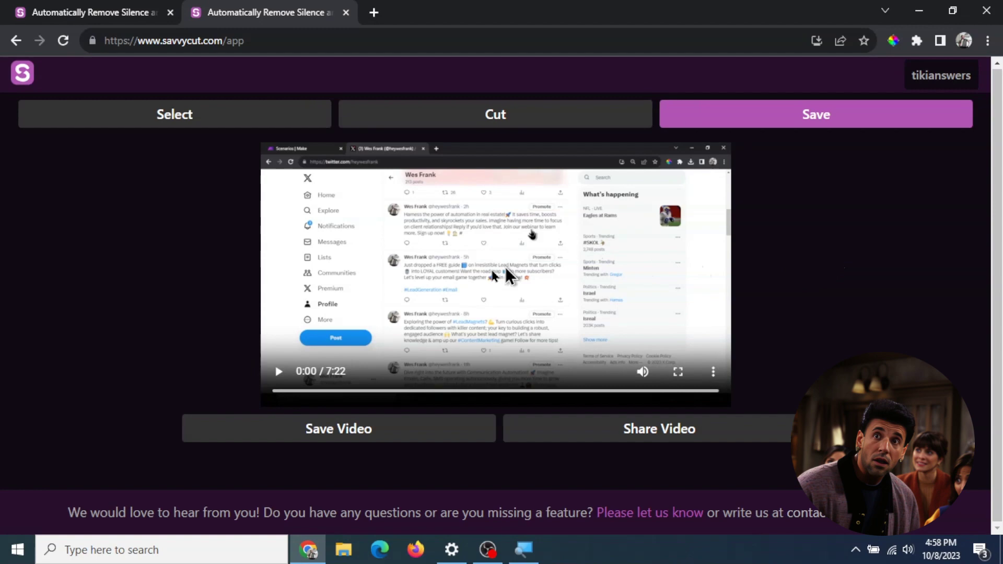
- Preview the trimmed video fullscreen, then play it in the page and jump to 0:41
left_click(677, 372)
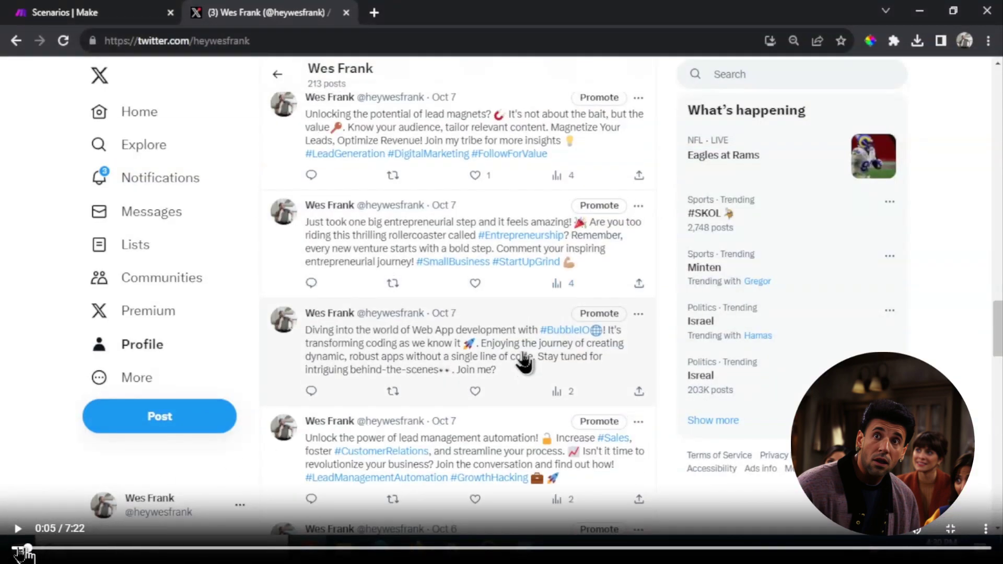
left_click(951, 530)
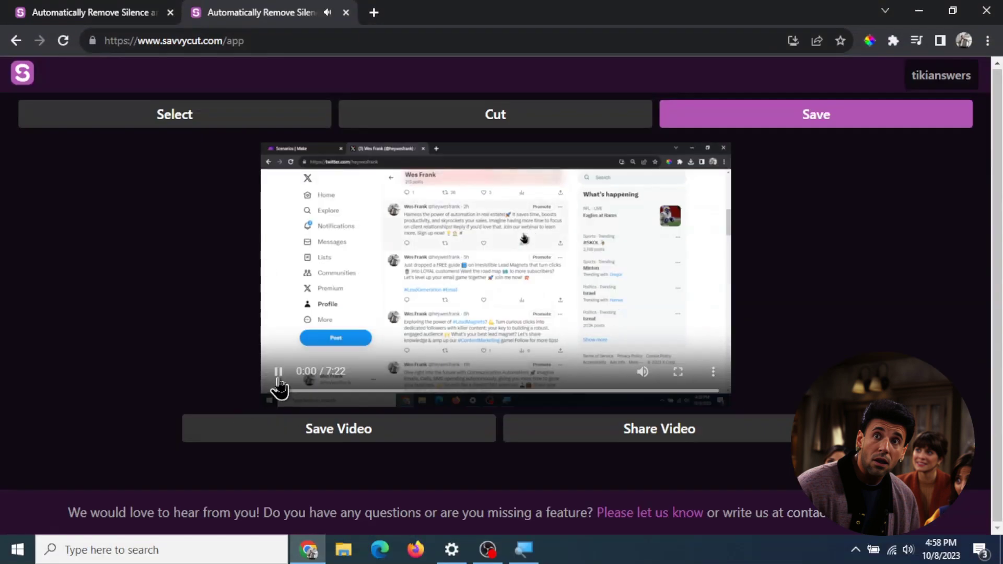
left_click(279, 372)
left_click(286, 372)
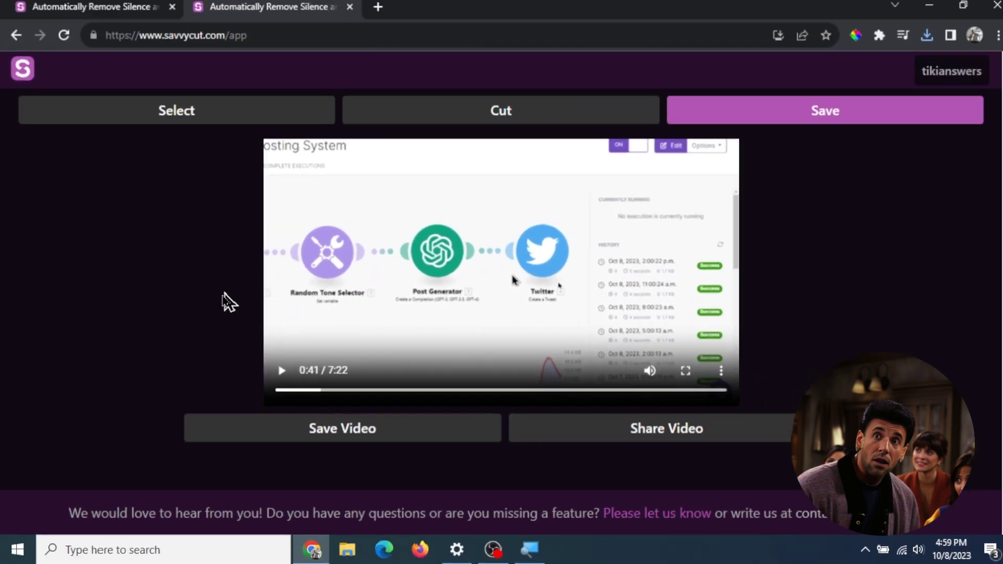
- Reload the page to return SavvyCut to an empty Select step
left_click(63, 40)
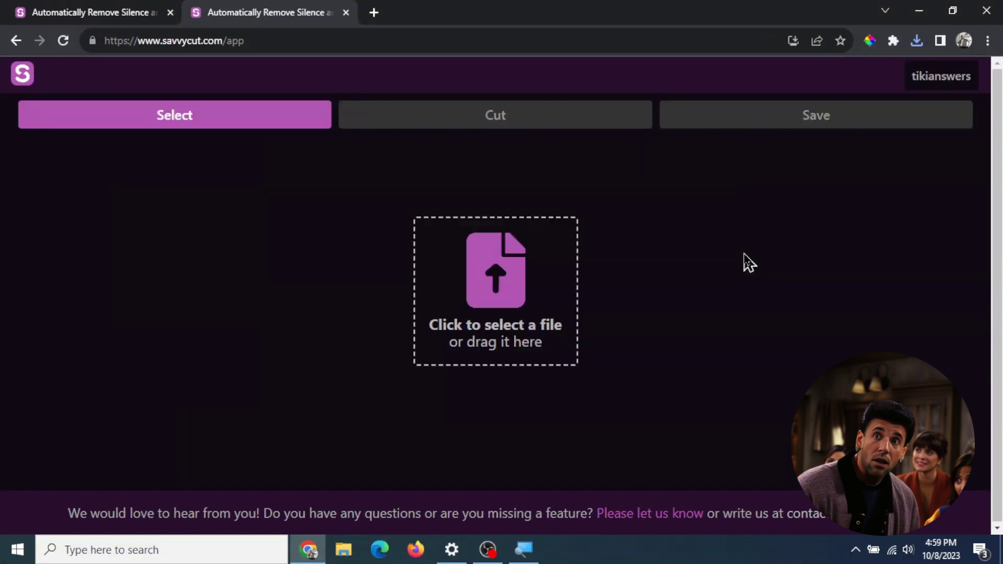